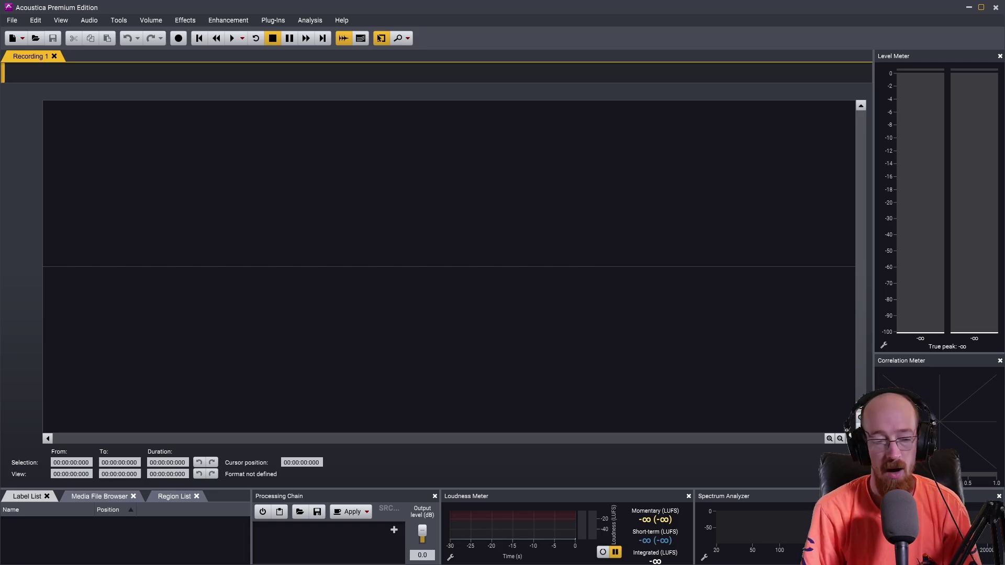
Load the Eisenhower Republican Convention Address mp3 and play the speech from 2:02.
left_click_drag(529, 233, 478, 208)
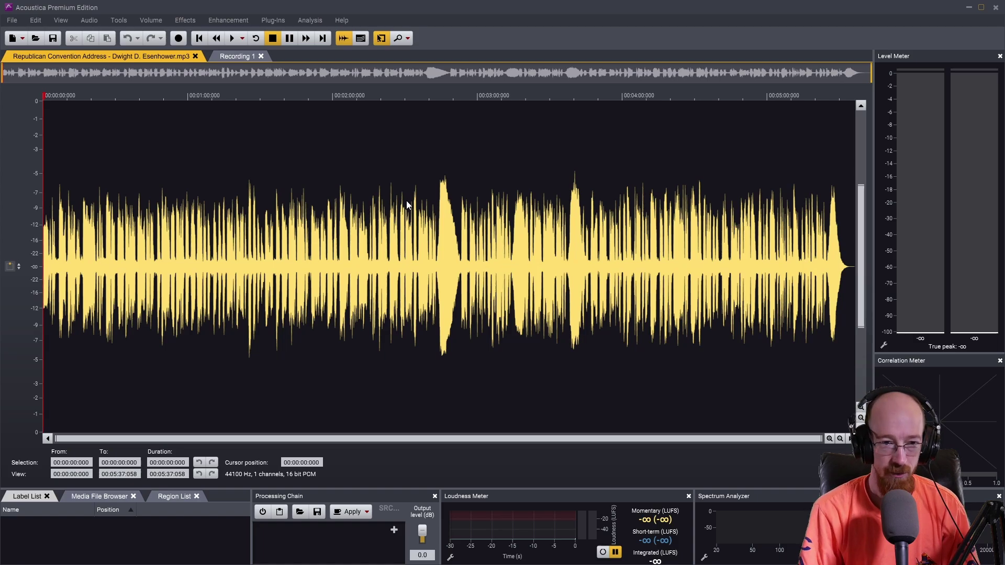
left_click(339, 94)
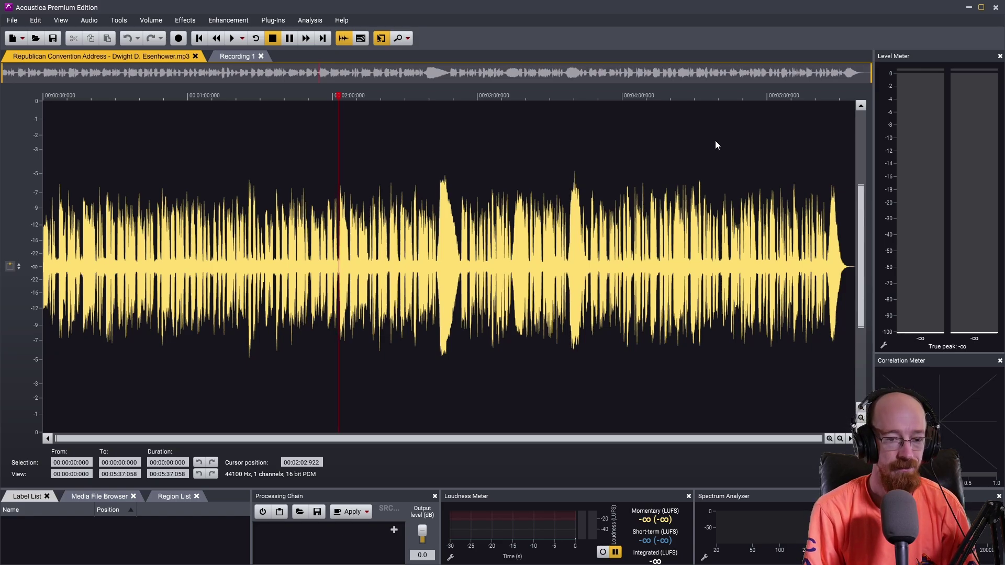
key("space")
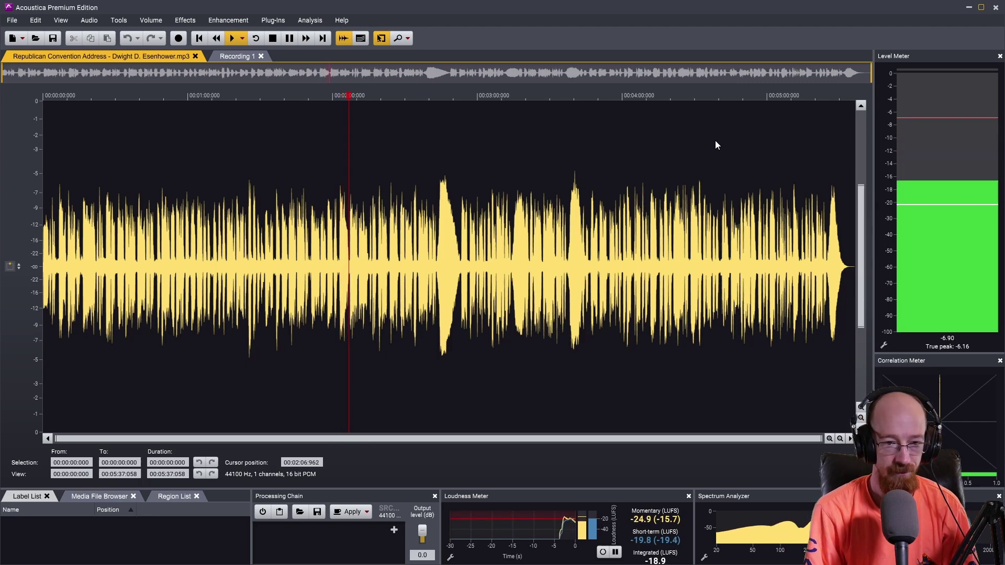
key("space")
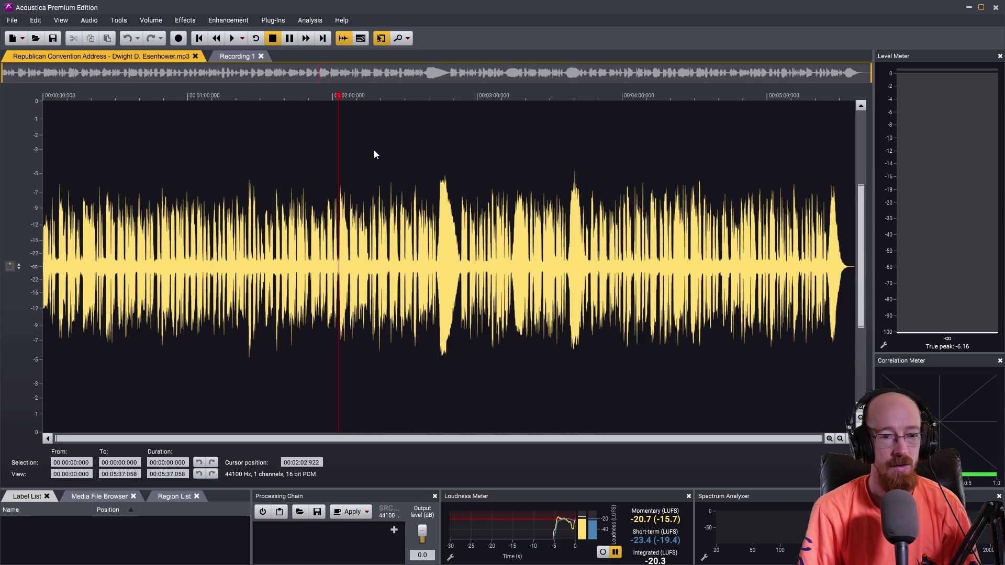
Launch Enhancement > DeNoise and move the DeNoise 2 window up and to the right.
left_click(238, 18)
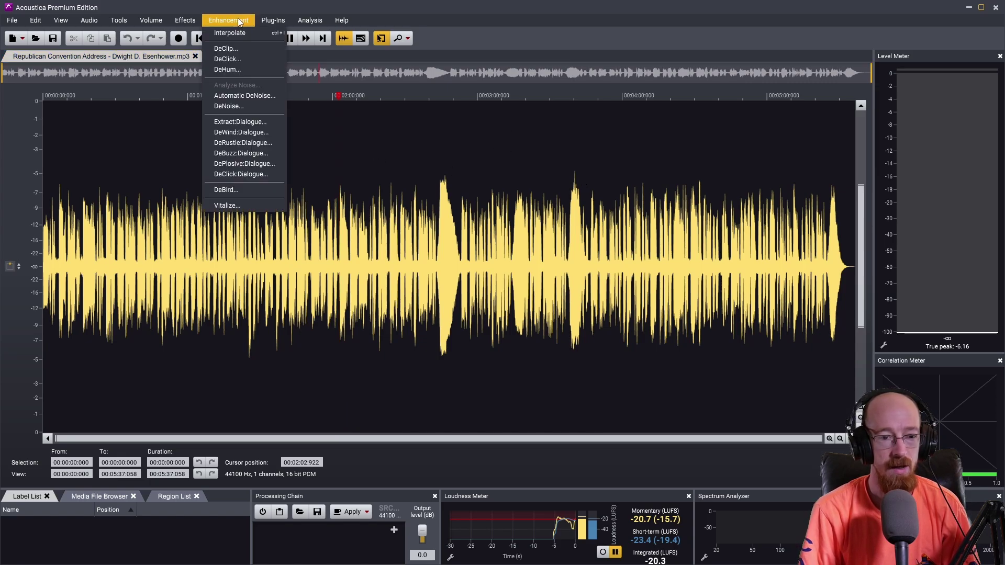
left_click(230, 107)
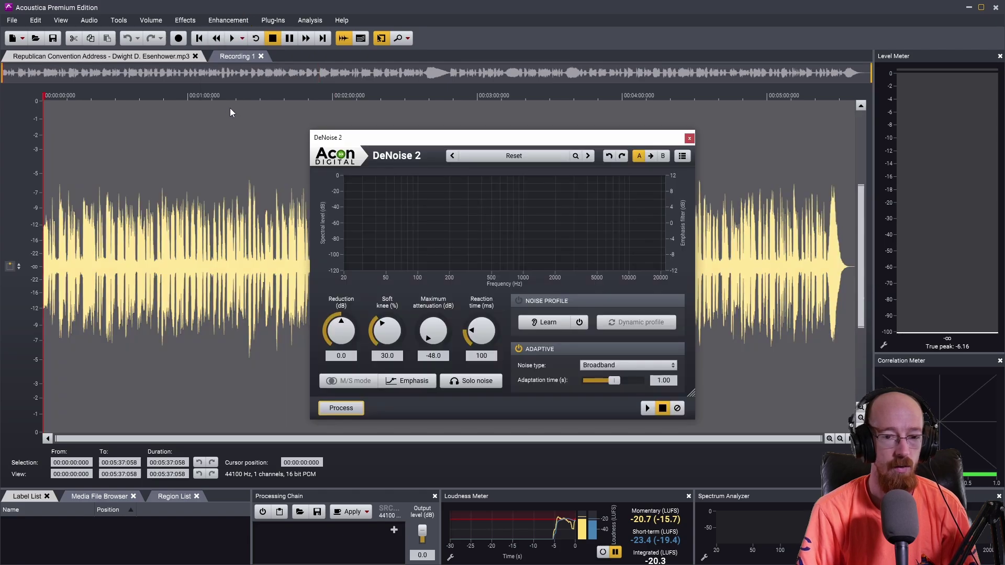
left_click_drag(462, 132, 569, 82)
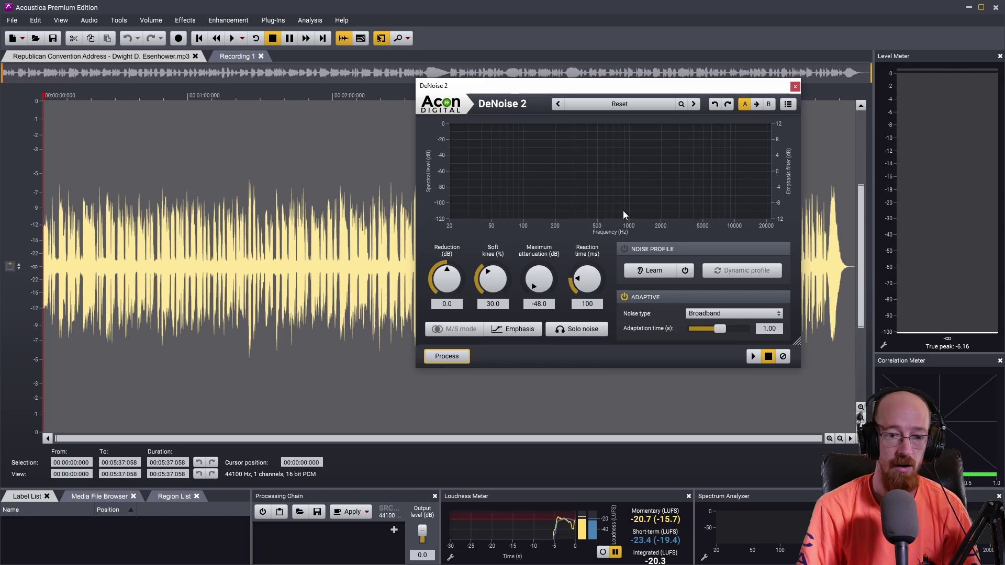
Preview the speech from about 2:00, switching from normal playback to the DeNoise 2 preview.
key("space")
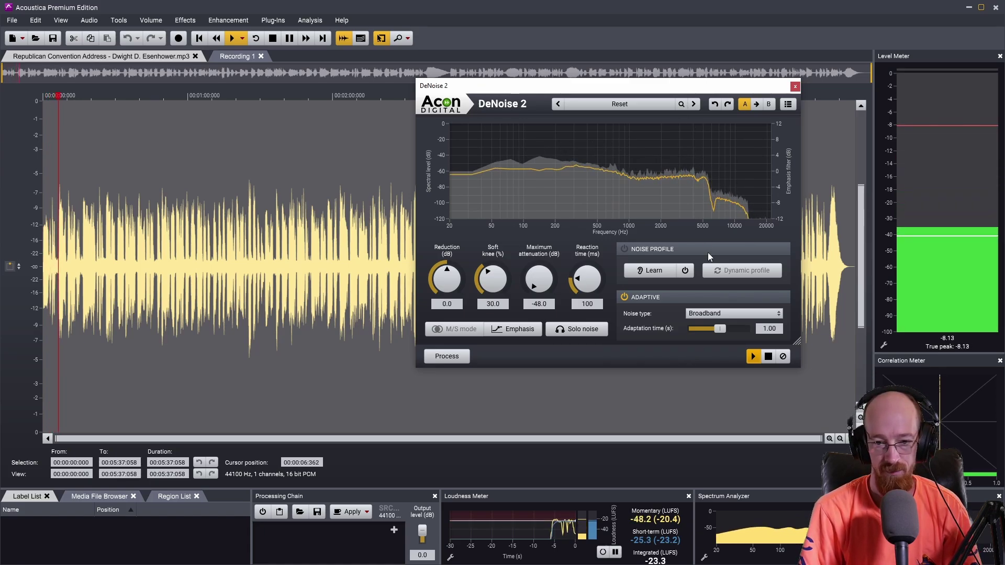
key("space")
left_click(329, 95)
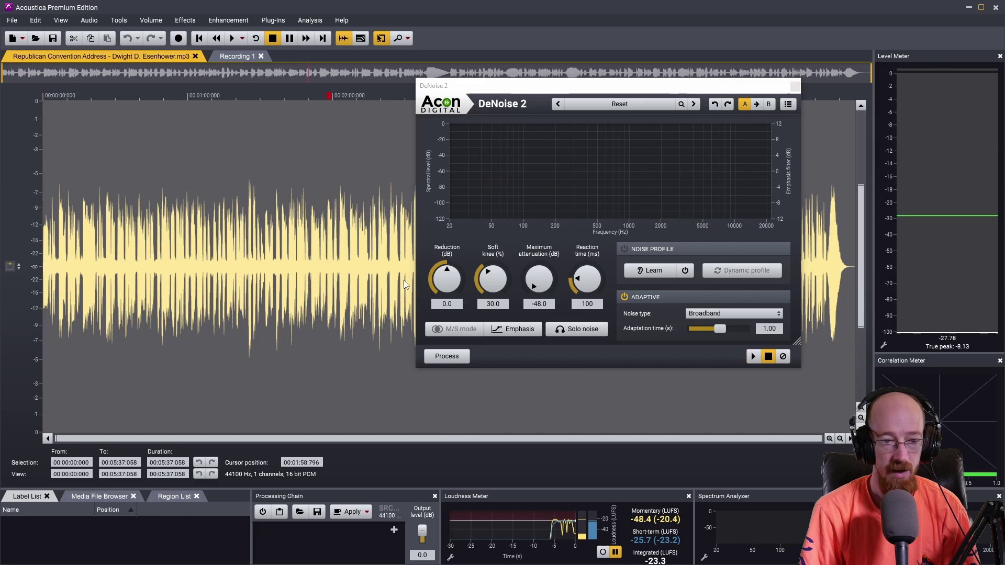
key("space")
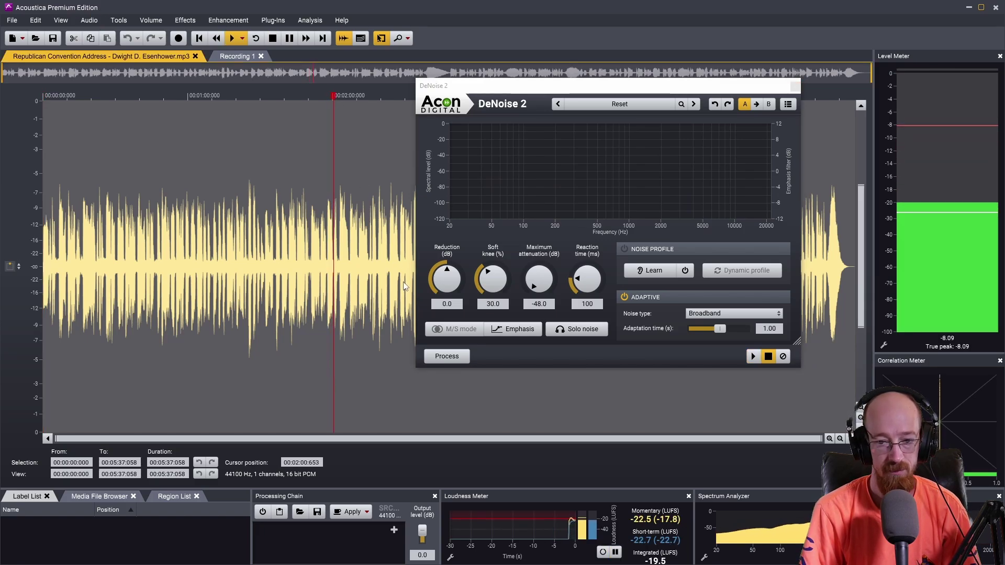
left_click(753, 356)
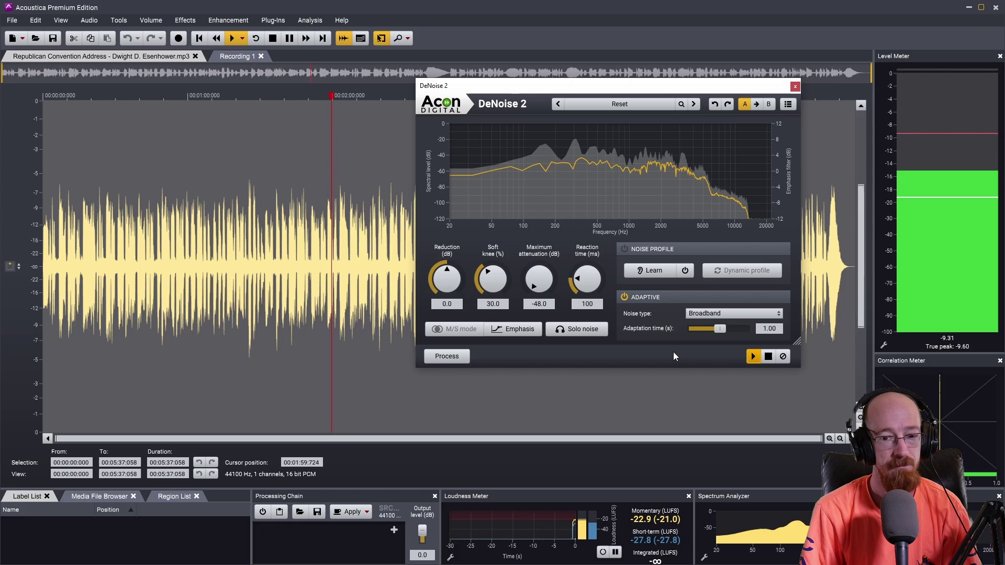
key("space")
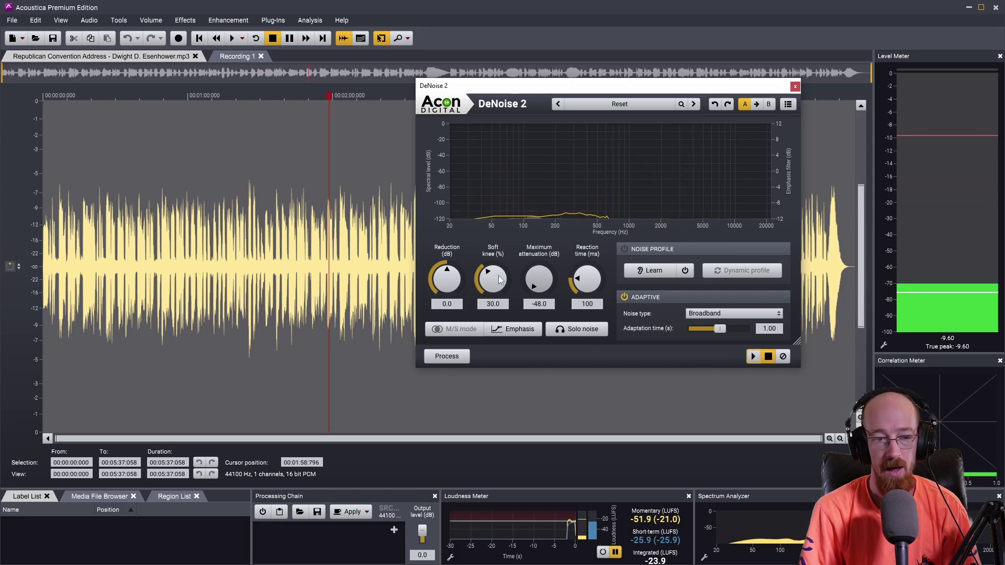
Compare the original speech from near 1:59 against the DeNoise 2 processed preview.
left_click(327, 98)
key("space")
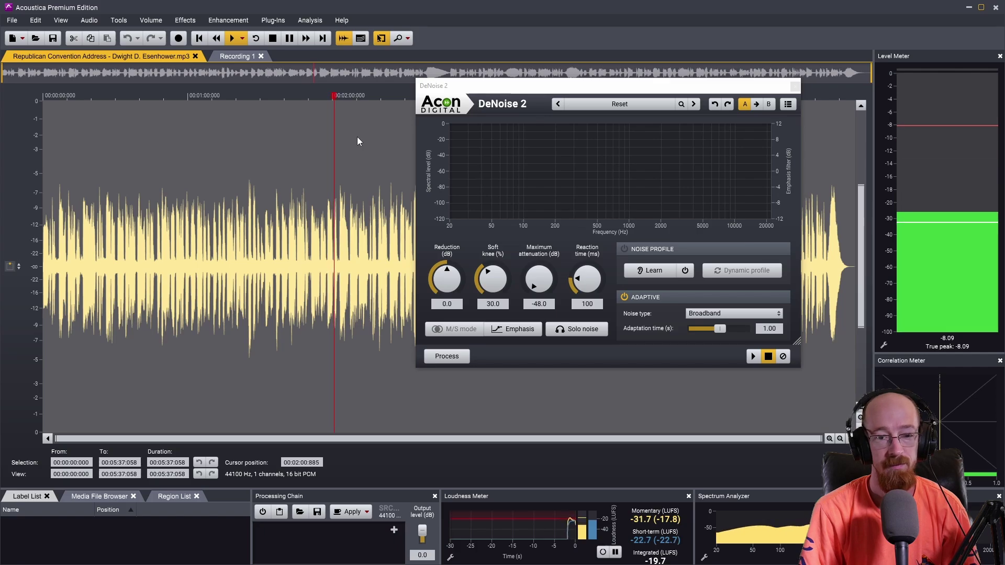
left_click(752, 356)
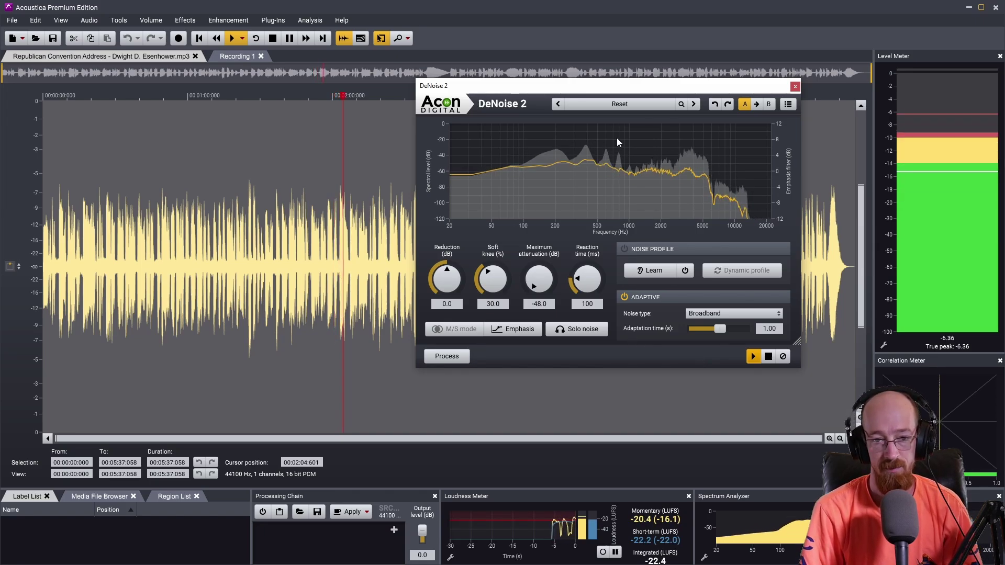
key("space")
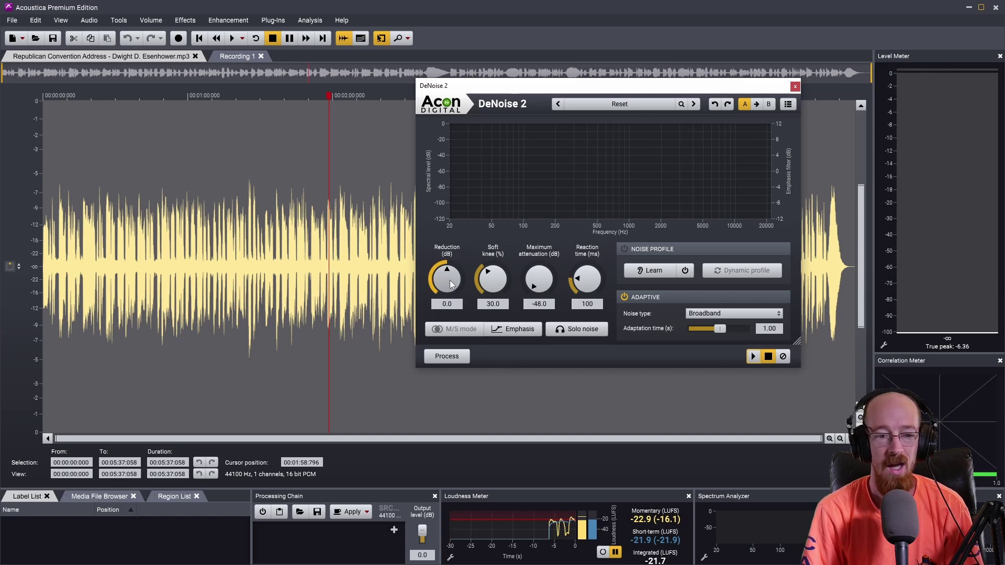
Set DeNoise 2 Reduction to 5.1 dB and Reaction time to 404 ms while previewing.
left_click_drag(448, 293, 455, 236)
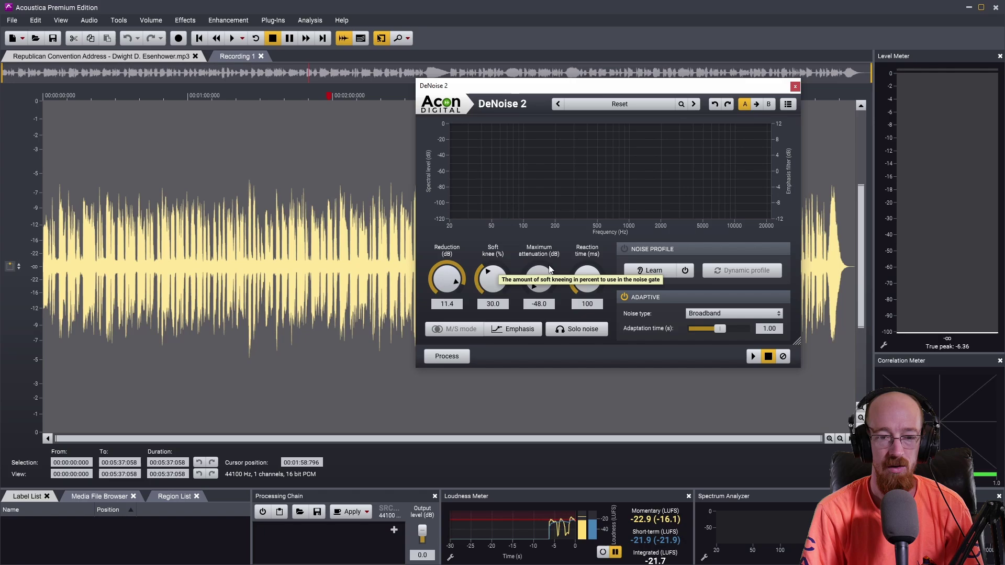
left_click_drag(590, 279, 591, 240)
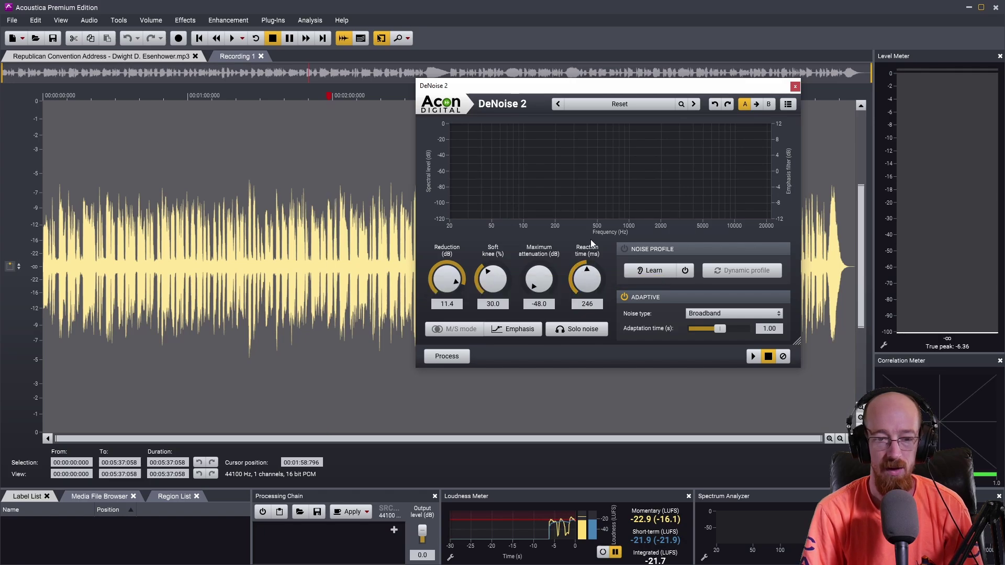
key("space")
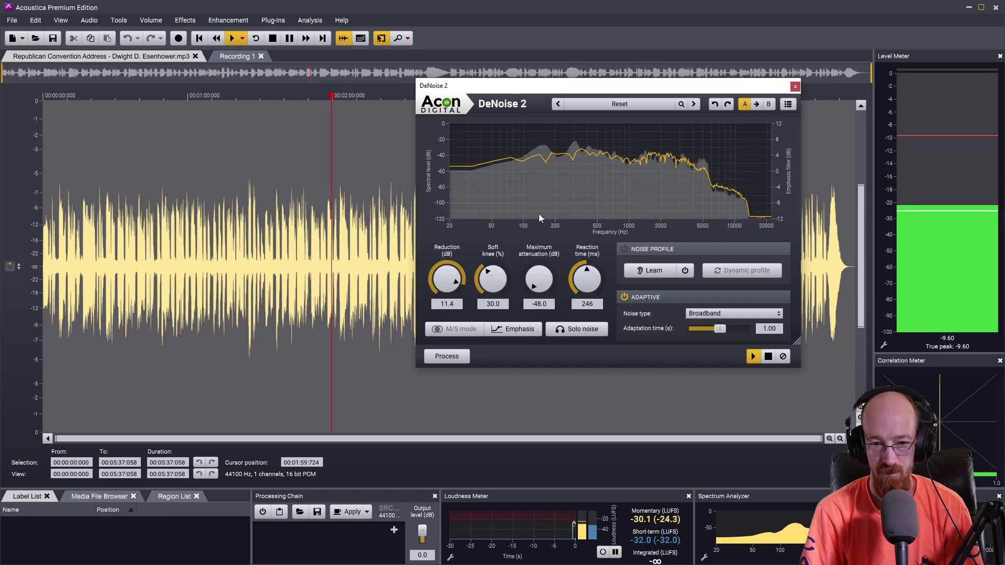
left_click_drag(587, 283, 587, 243)
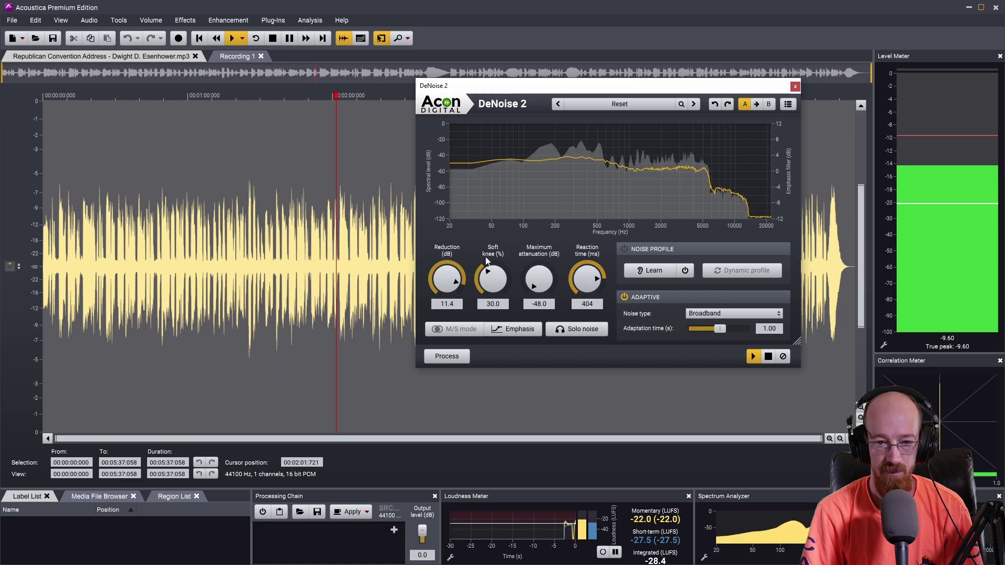
mouse_move(444, 278)
left_mouse_down()
mouse_move(446, 288)
mouse_move(445, 275)
left_mouse_up()
key("space")
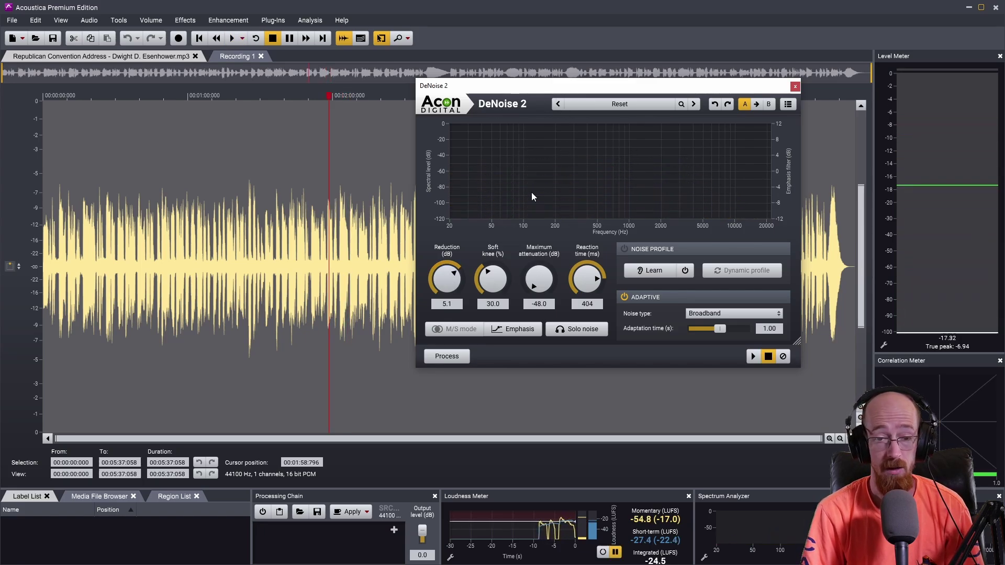
Enable Solo noise in DeNoise 2 and play back only the removed noise.
left_click(587, 333)
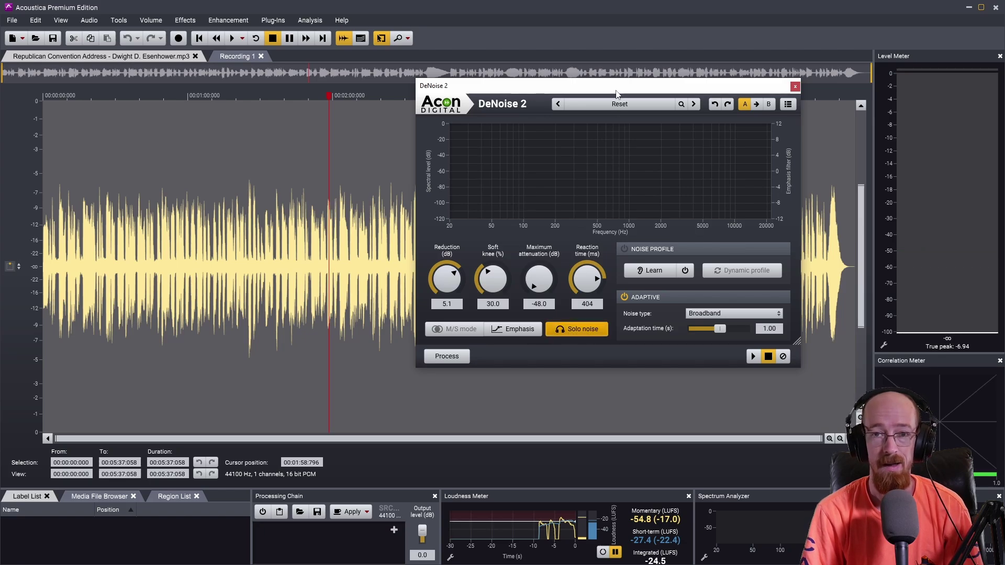
key("space")
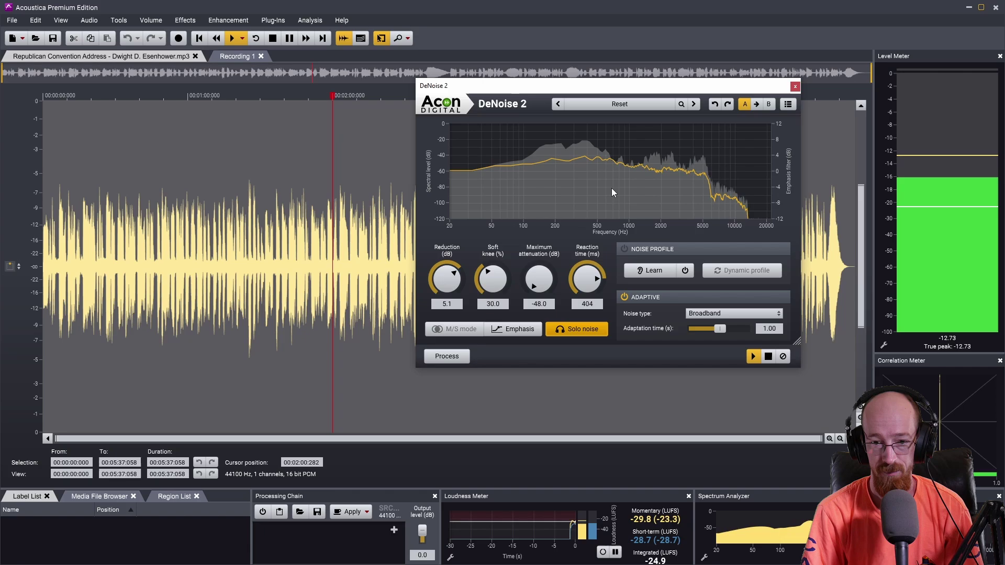
key("space")
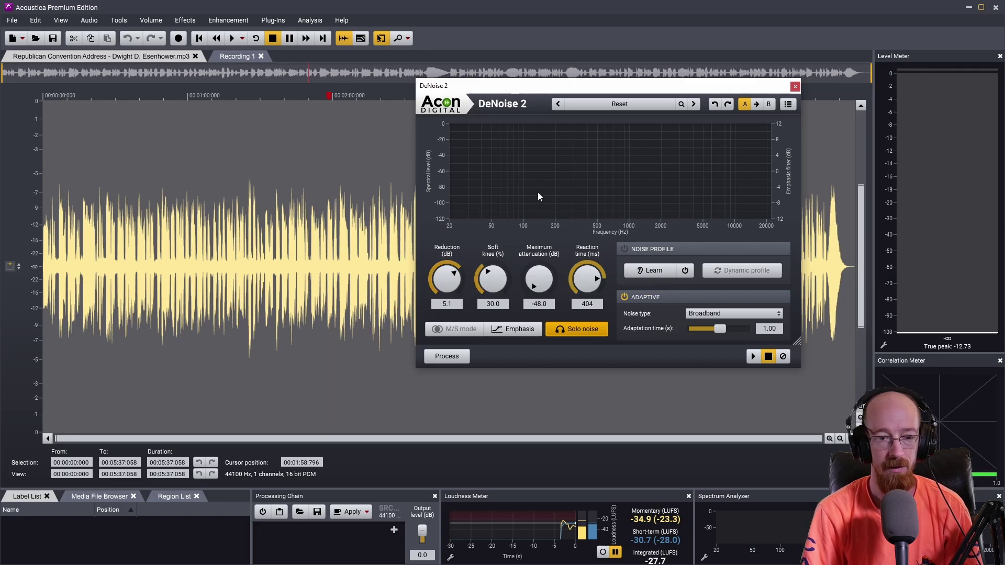
scroll(444, 283, "down", 1)
Turn Solo noise off and lower Reduction to about -2.9 dB while previewing the speech.
left_click(576, 330)
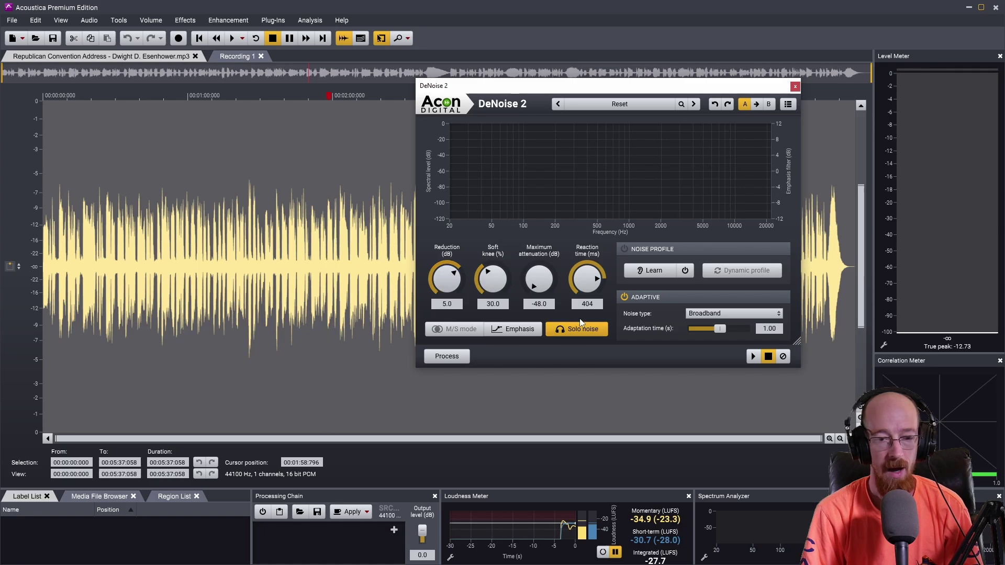
key("space")
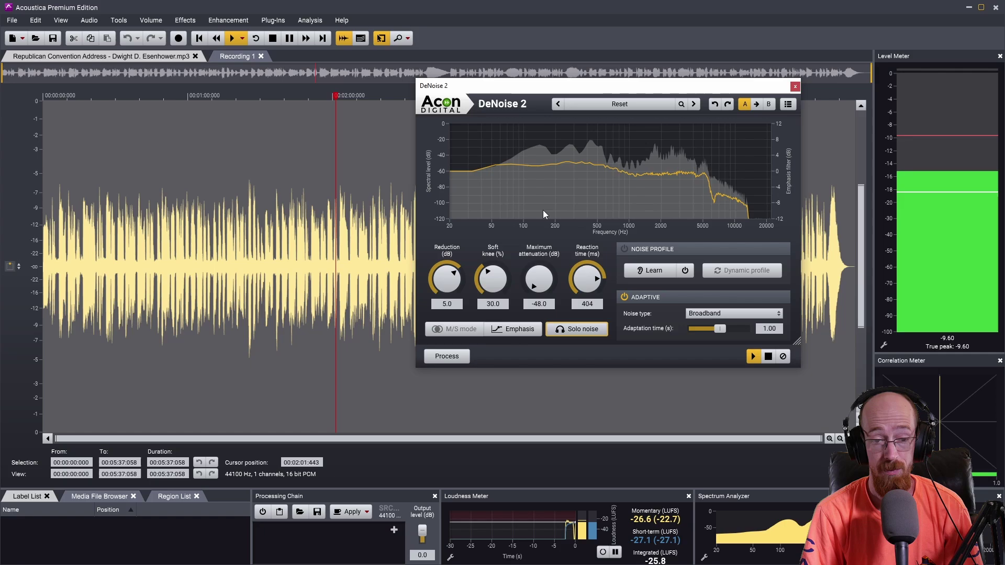
left_click_drag(459, 281, 444, 278)
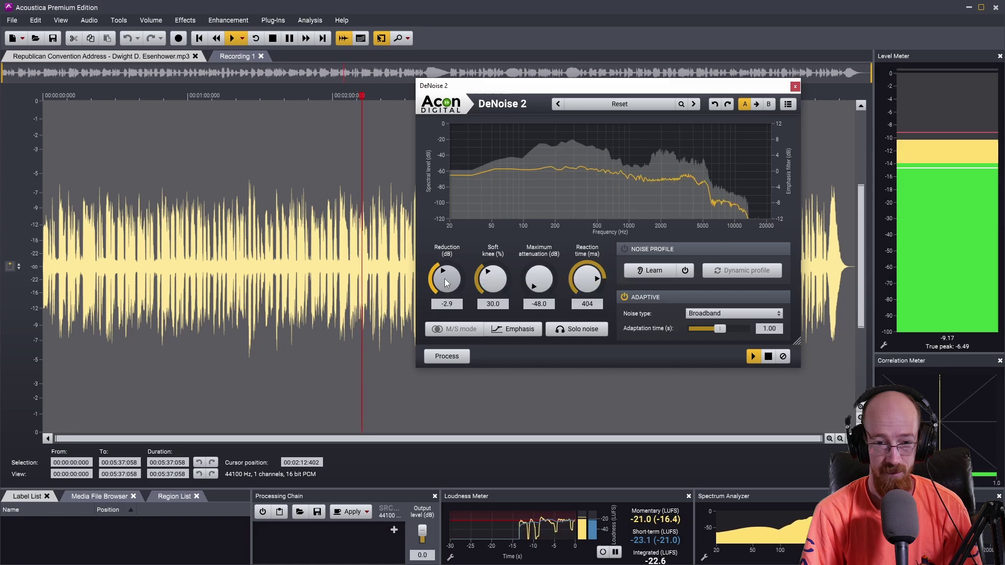
key("space")
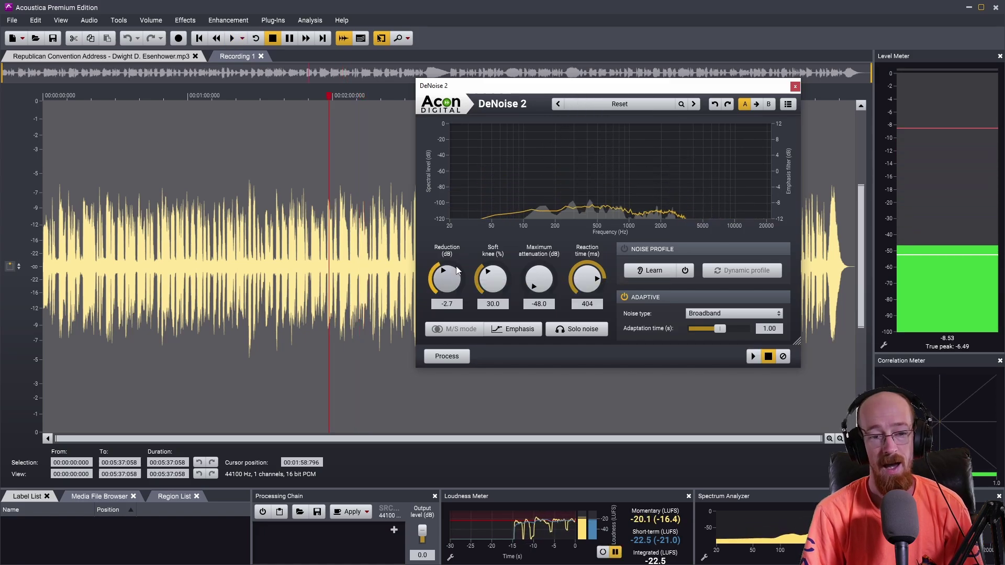